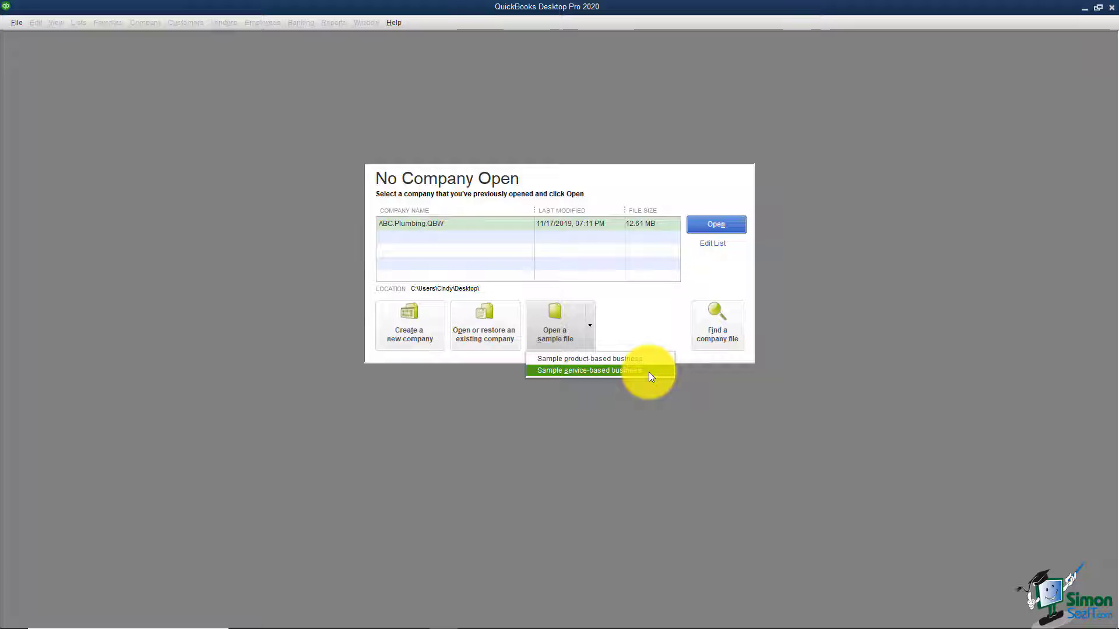
Open the sample service-based business file and display its Chart of Accounts in a maximized window.
{"action": "left_click", "coordinate": [586, 373]}
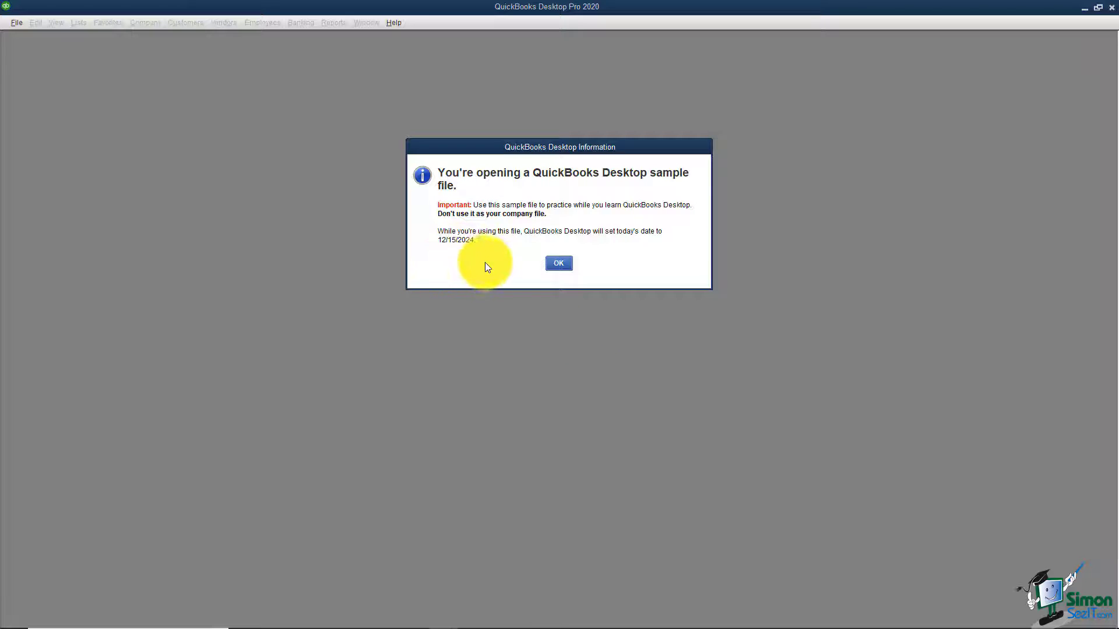
{"action": "left_click", "coordinate": [559, 263]}
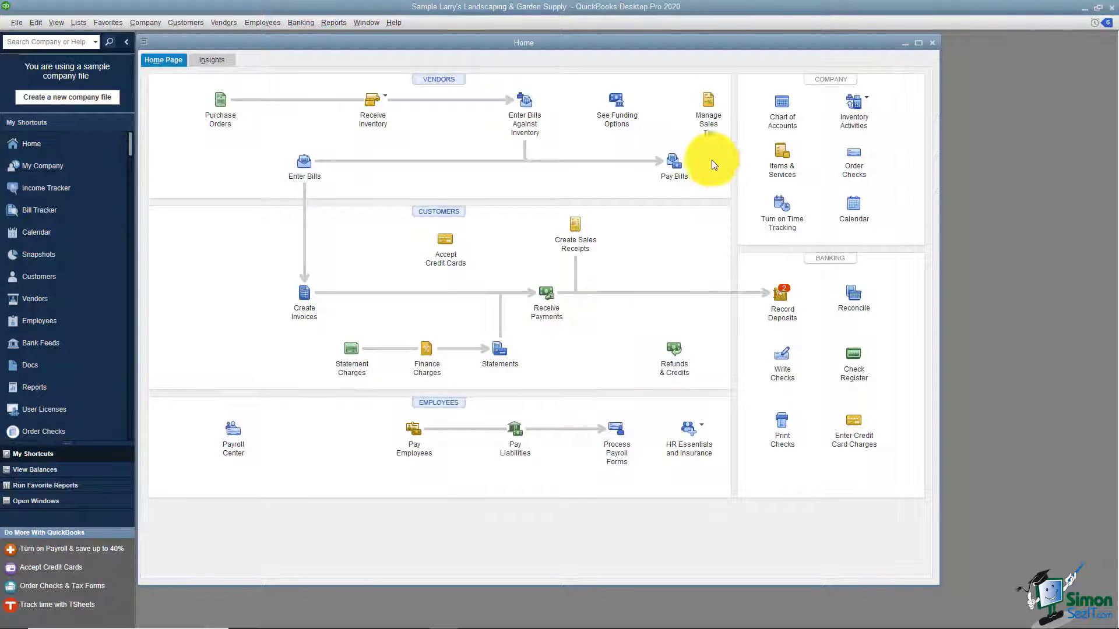
{"action": "left_click", "coordinate": [784, 115]}
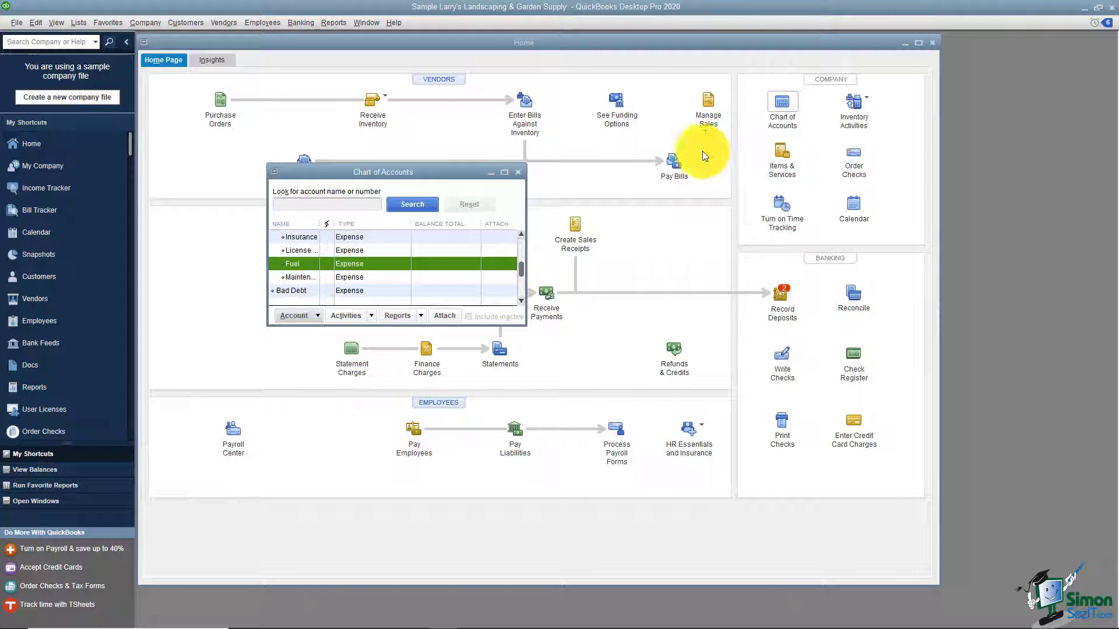
{"action": "double_click", "coordinate": [508, 172]}
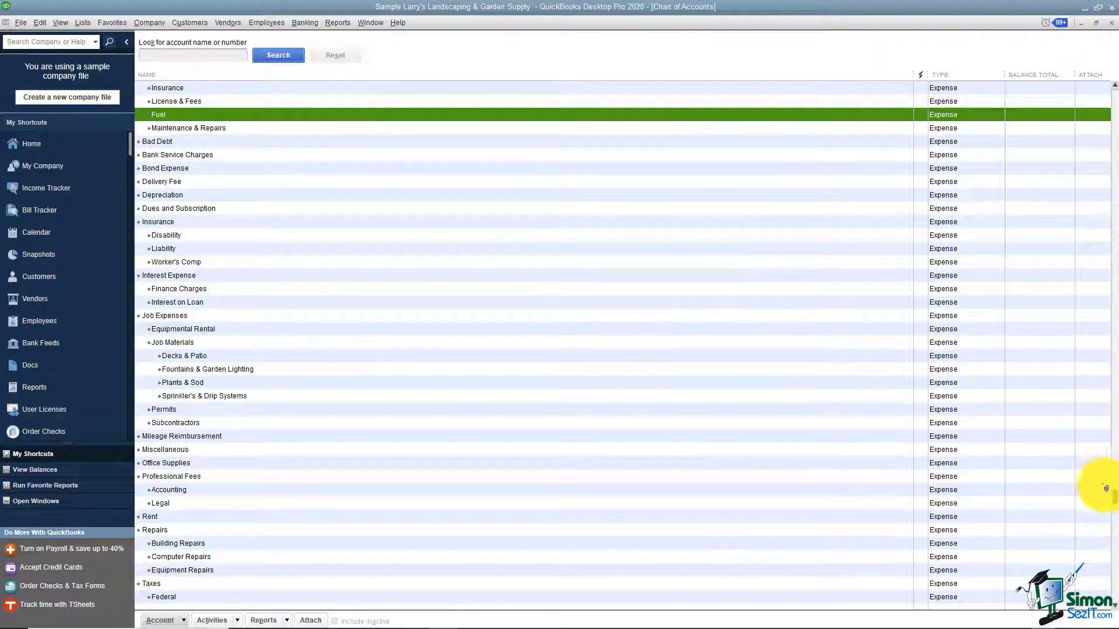
Review the bank, asset, liability and equity accounts in the Chart of Accounts, highlighting Accounts Receivable, Accounts Payable and Owner's Equity.
{"action": "left_click_drag", "start_coordinate": [1115, 496], "coordinate": [1115, 94]}
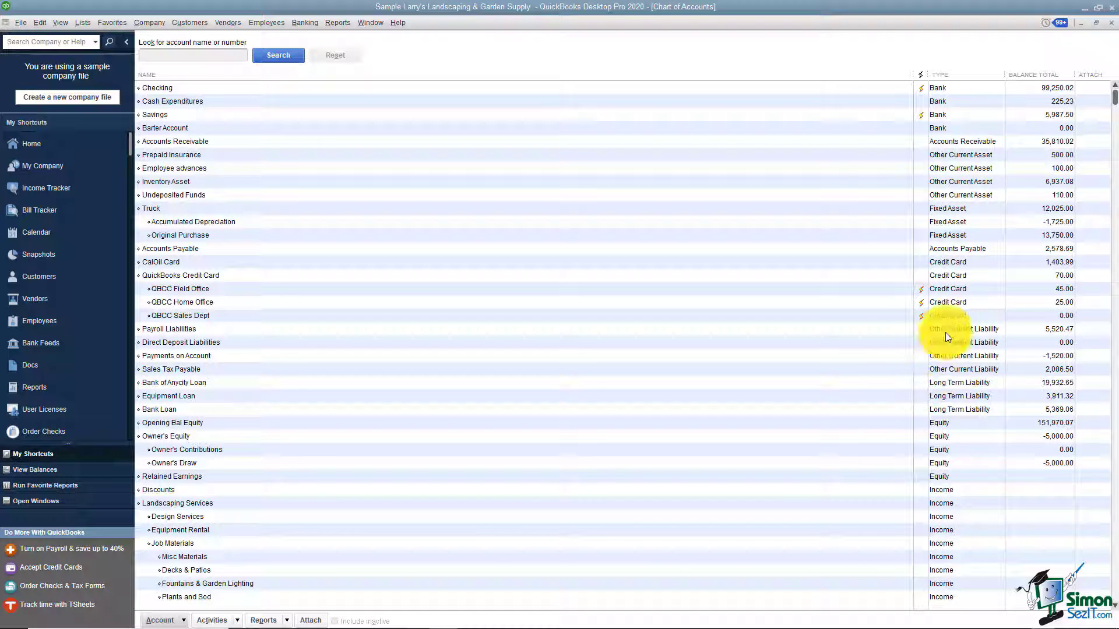
{"action": "left_click", "coordinate": [961, 141]}
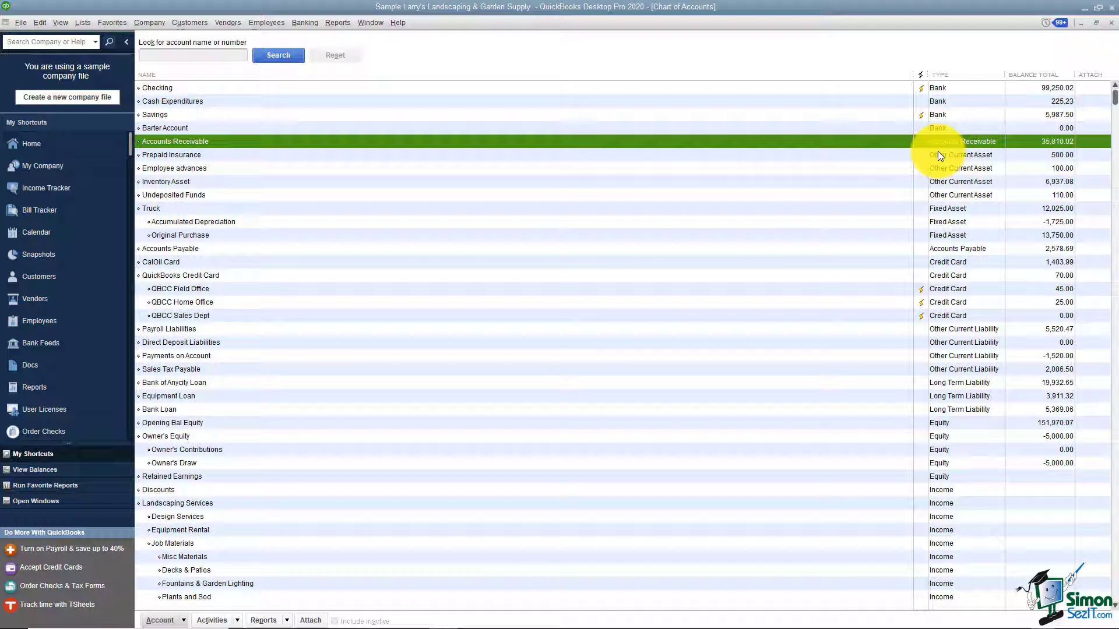
{"action": "left_click", "coordinate": [935, 249]}
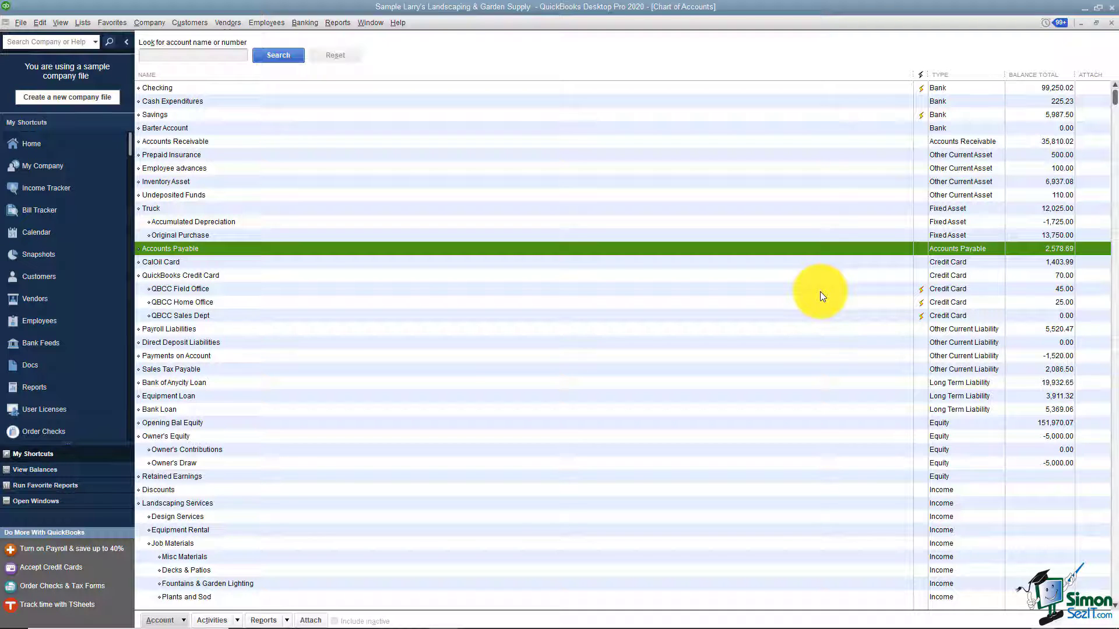
{"action": "scroll", "coordinate": [821, 294], "scroll_direction": "down", "scroll_amount": 2}
{"action": "scroll", "coordinate": [820, 291], "scroll_direction": "down", "scroll_amount": 2}
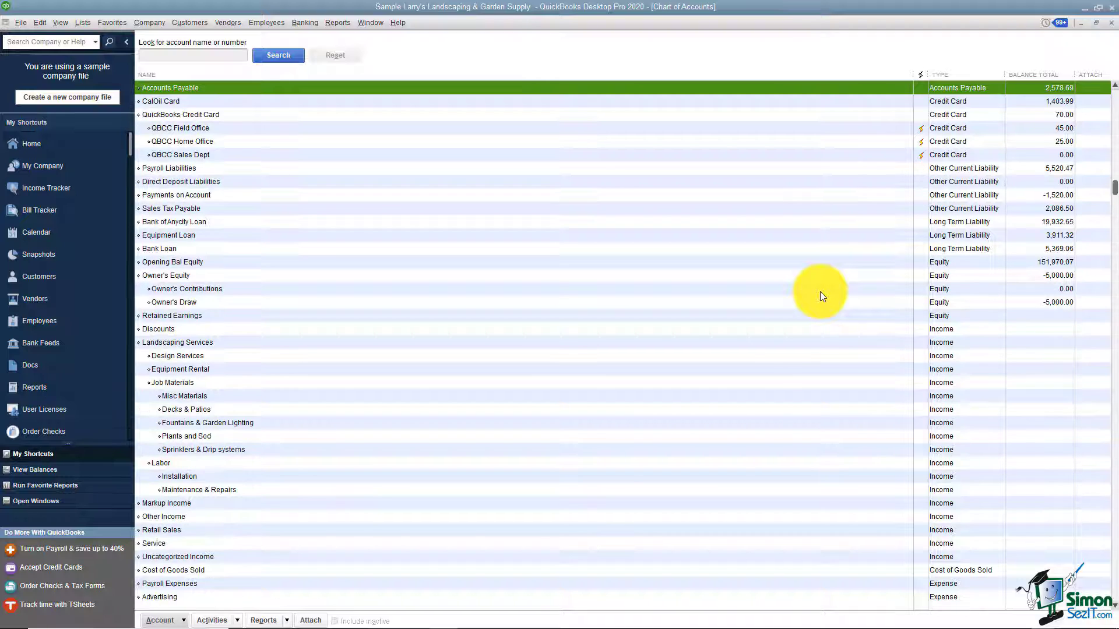
{"action": "left_click", "coordinate": [820, 282]}
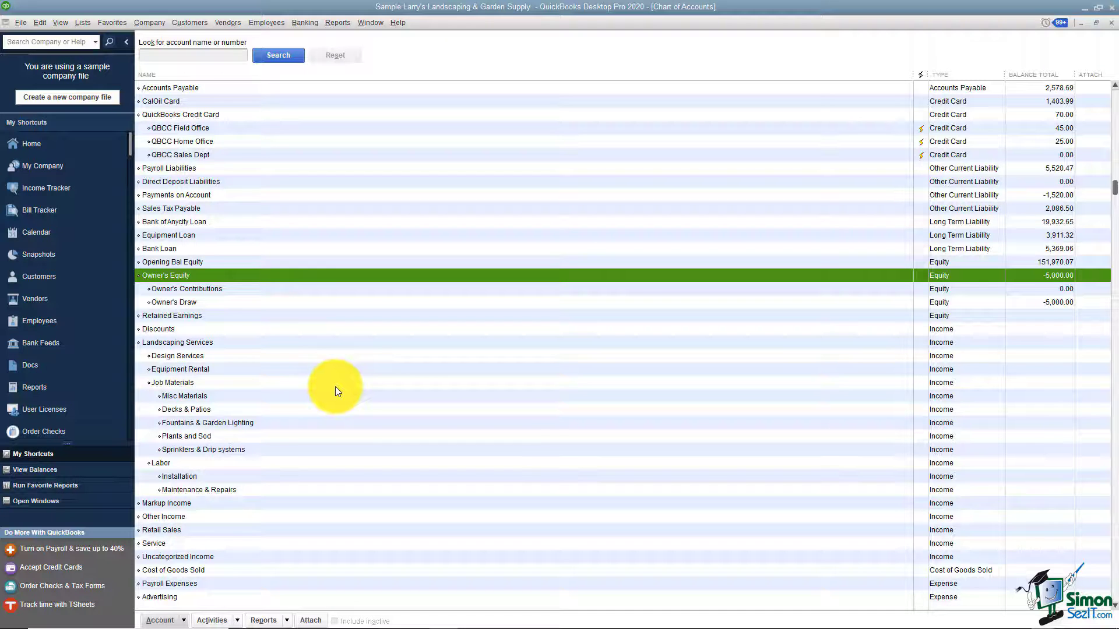
Examine the income and expense accounts through the end of the list, highlighting the Automobile and Insurance accounts with their subaccounts.
{"action": "scroll", "coordinate": [336, 389], "scroll_direction": "down", "scroll_amount": 4}
{"action": "scroll", "coordinate": [337, 389], "scroll_direction": "down", "scroll_amount": 4}
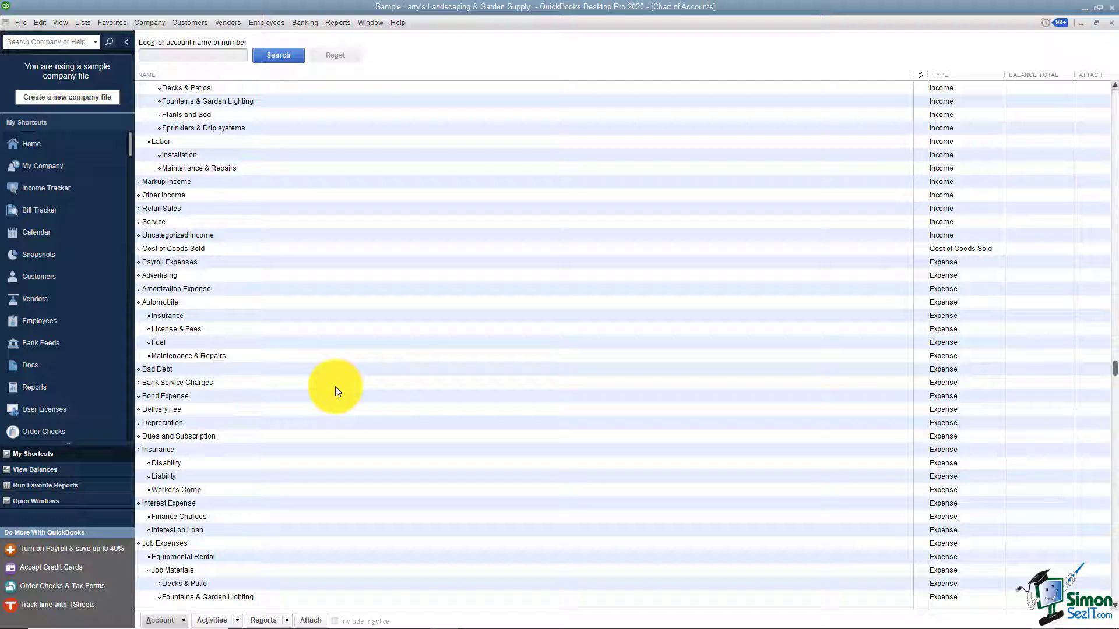
{"action": "scroll", "coordinate": [342, 382], "scroll_direction": "down", "scroll_amount": 2}
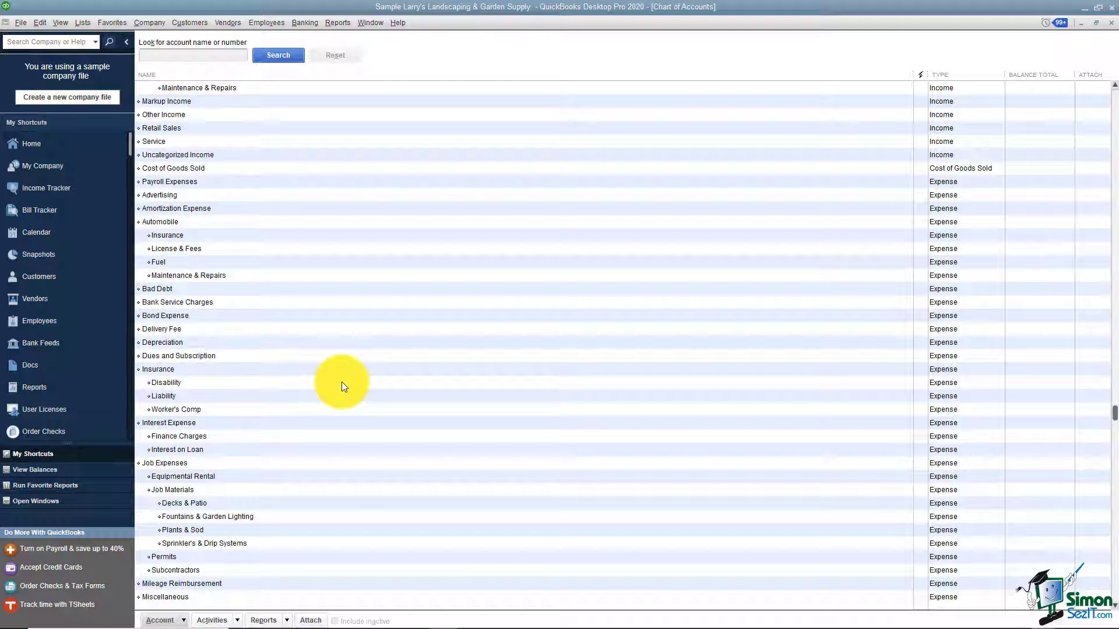
{"action": "left_click", "coordinate": [211, 225]}
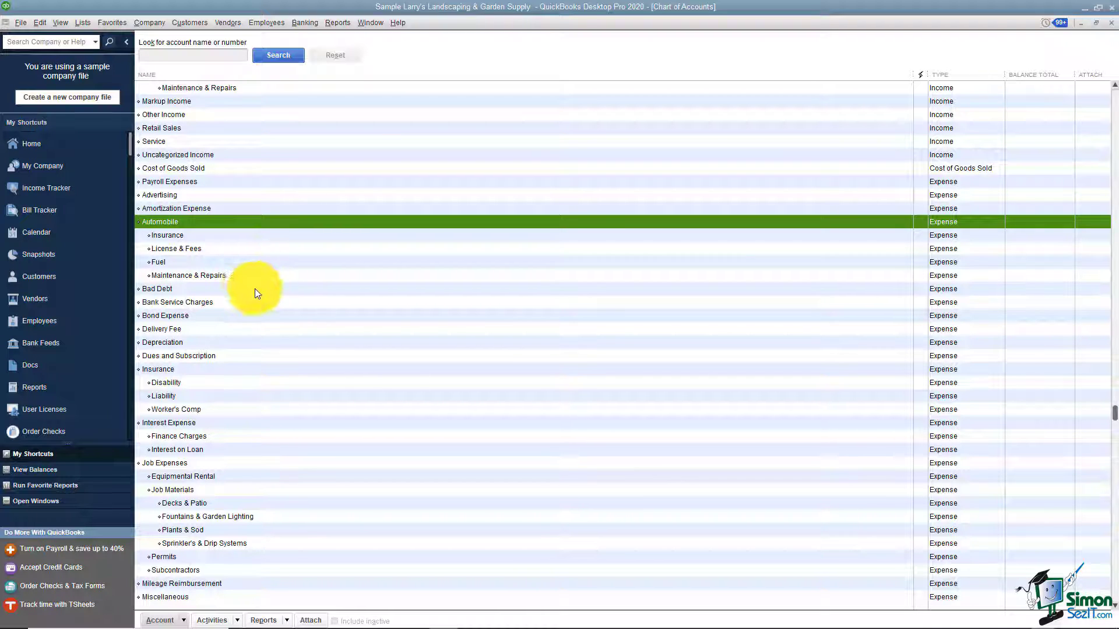
{"action": "left_click", "coordinate": [224, 368]}
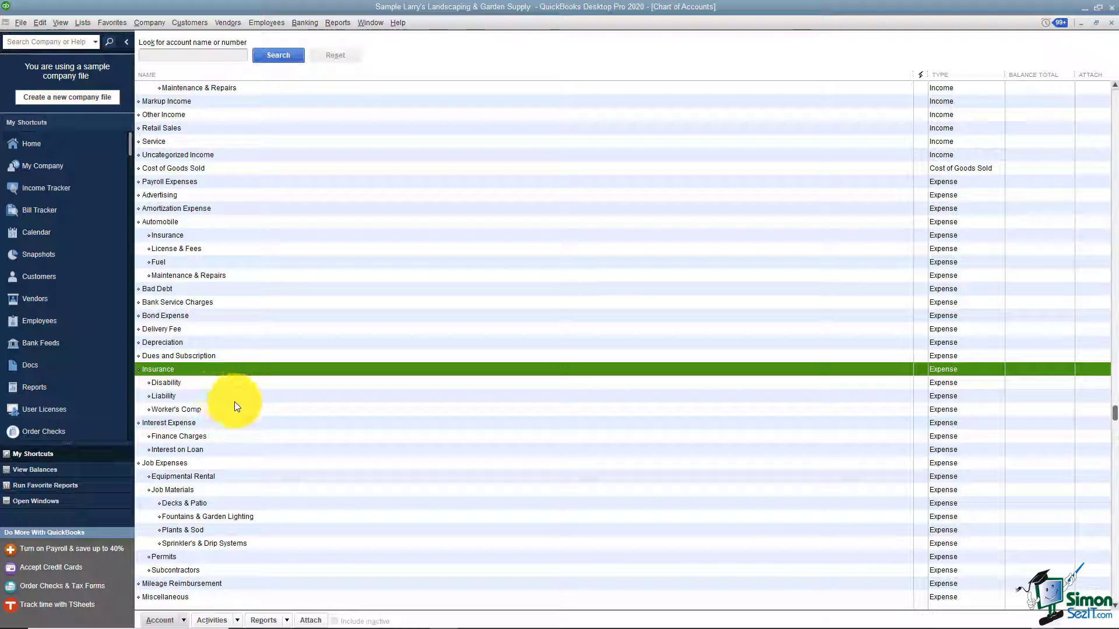
{"action": "scroll", "coordinate": [263, 437], "scroll_direction": "down", "scroll_amount": 6}
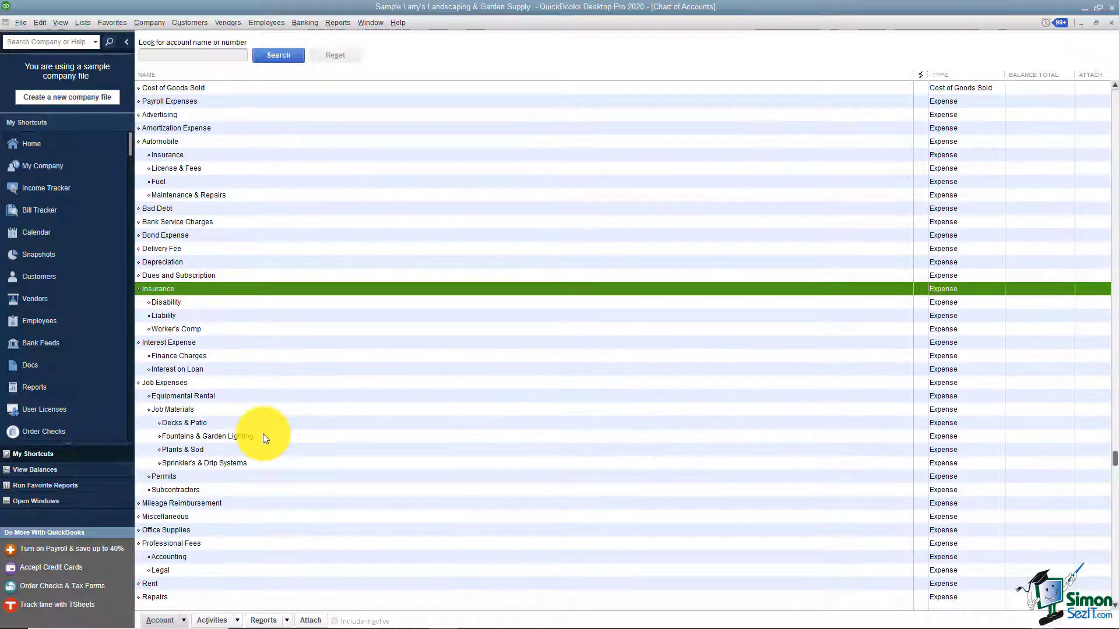
{"action": "scroll", "coordinate": [264, 438], "scroll_direction": "down", "scroll_amount": 2}
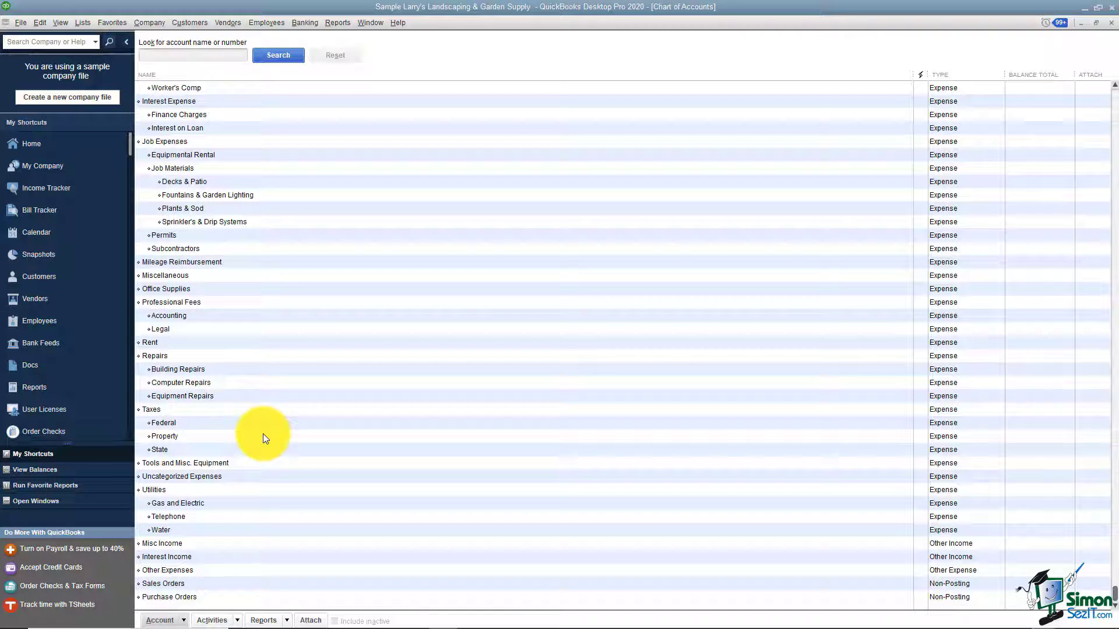
{"action": "scroll", "coordinate": [263, 438], "scroll_direction": "up", "scroll_amount": 6}
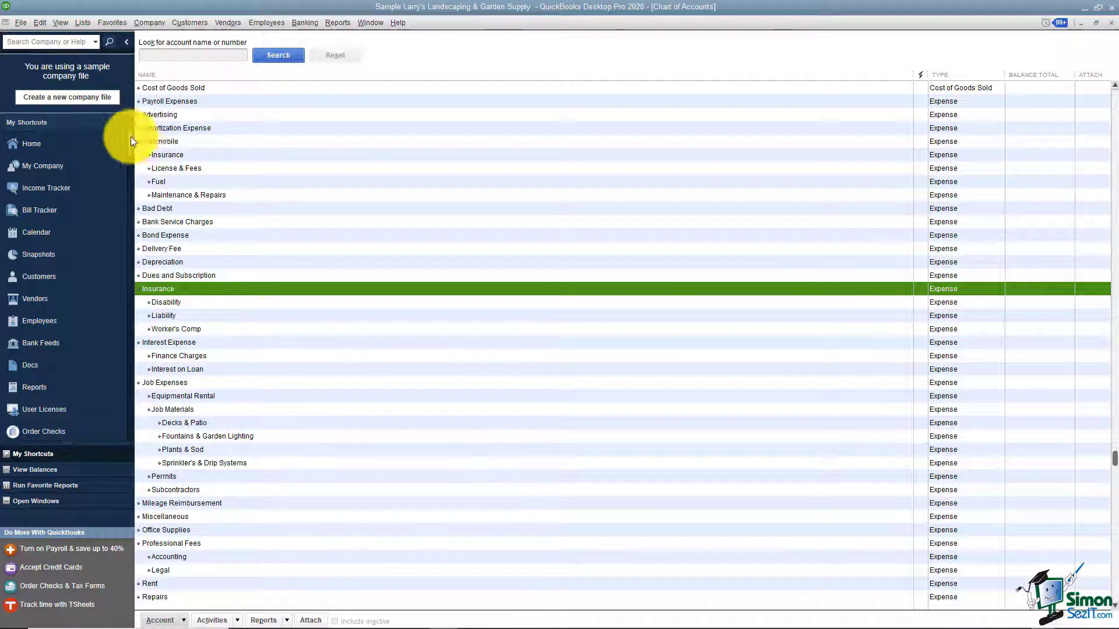
Close the service-based sample company and open the sample product-based business file.
{"action": "left_click", "coordinate": [22, 23]}
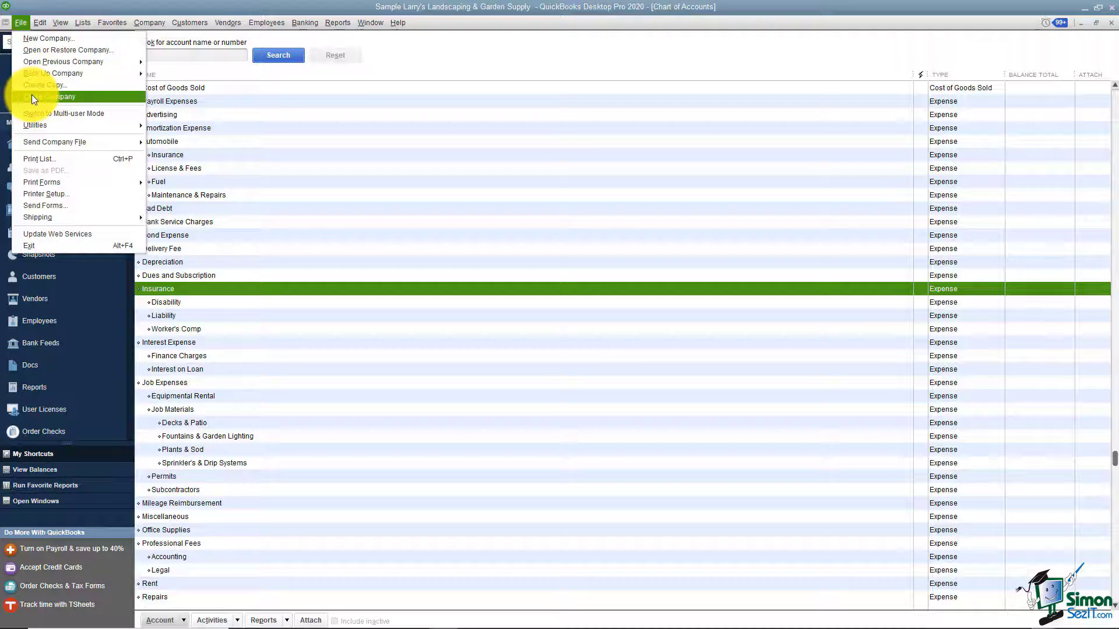
{"action": "left_click", "coordinate": [253, 166]}
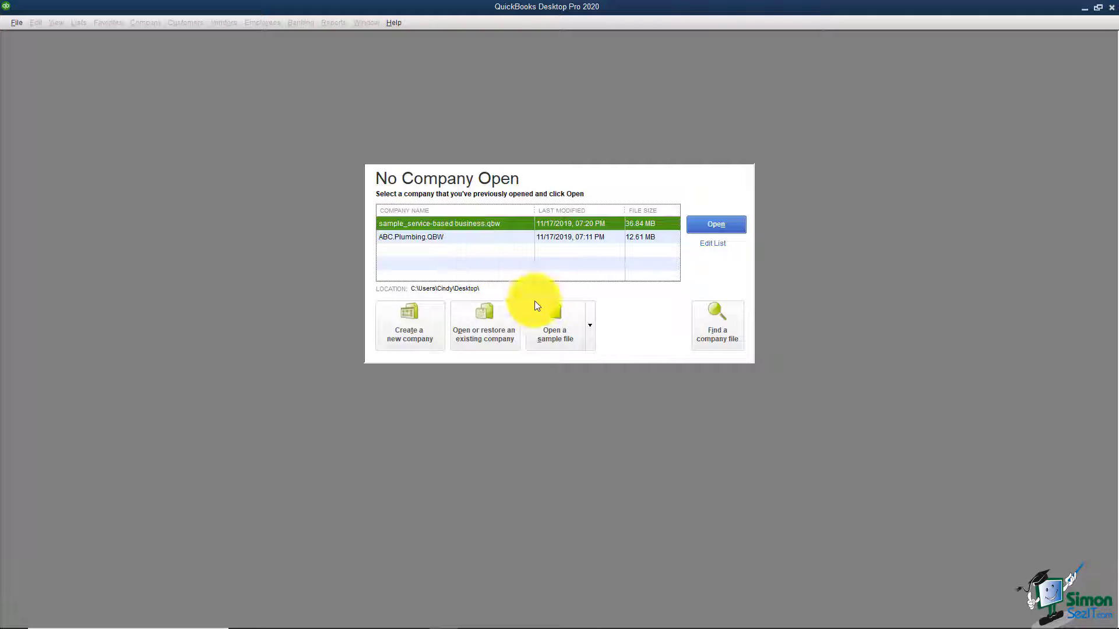
{"action": "left_click", "coordinate": [589, 329]}
{"action": "left_click", "coordinate": [583, 361]}
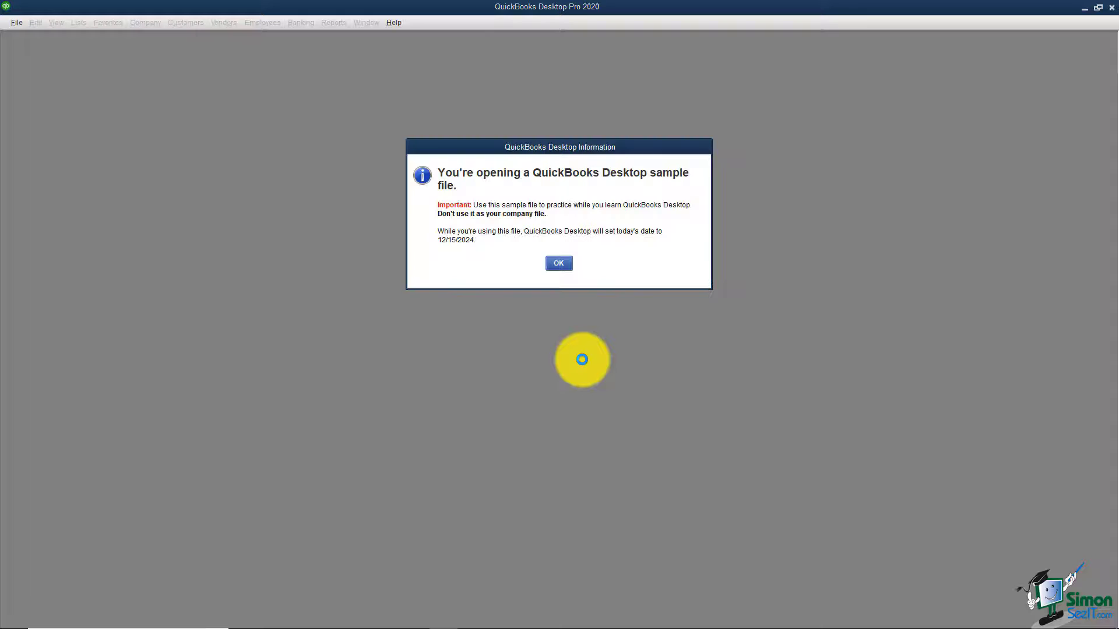
{"action": "left_click", "coordinate": [557, 263]}
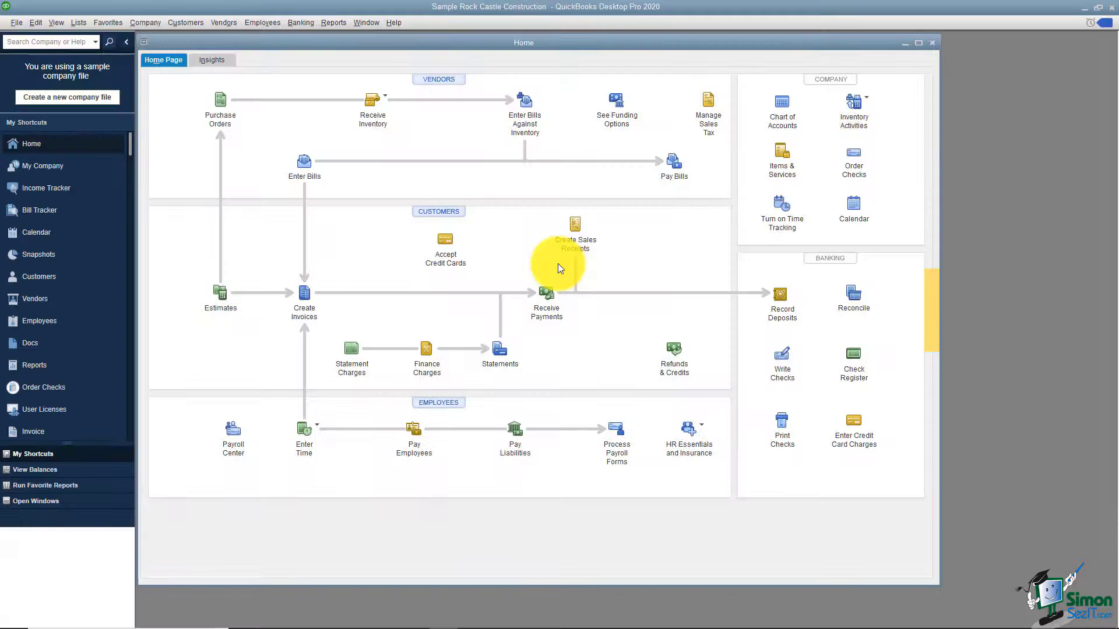
Open the product-based sample's Chart of Accounts in a maximized window and look through its numbered accounts.
{"action": "left_click", "coordinate": [919, 43]}
{"action": "left_click", "coordinate": [927, 94]}
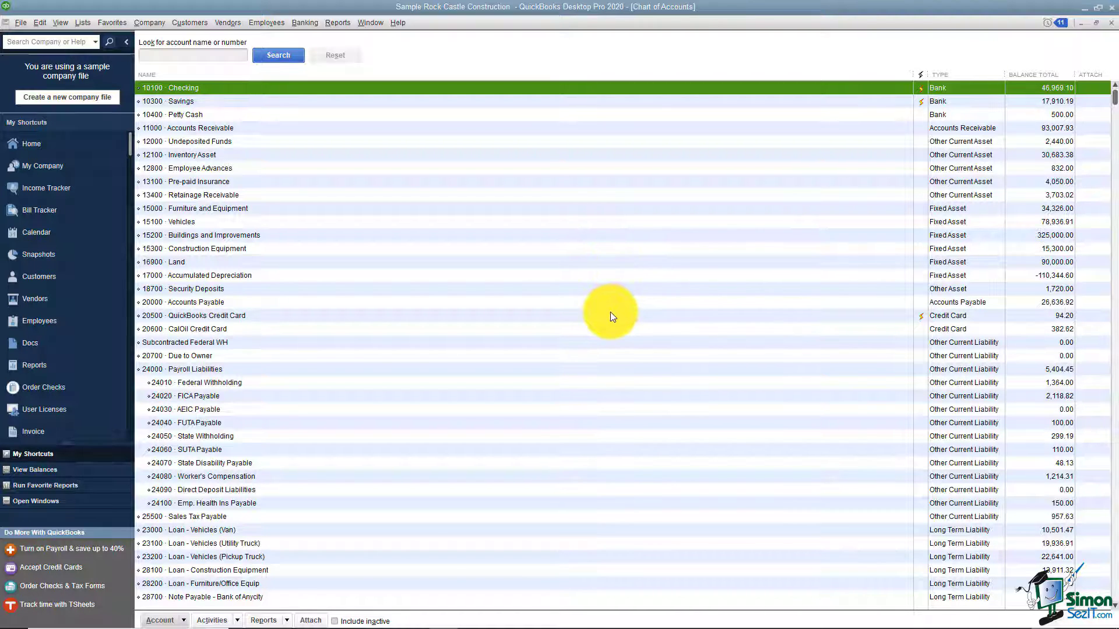
{"action": "scroll", "coordinate": [610, 316], "scroll_direction": "down", "scroll_amount": 8}
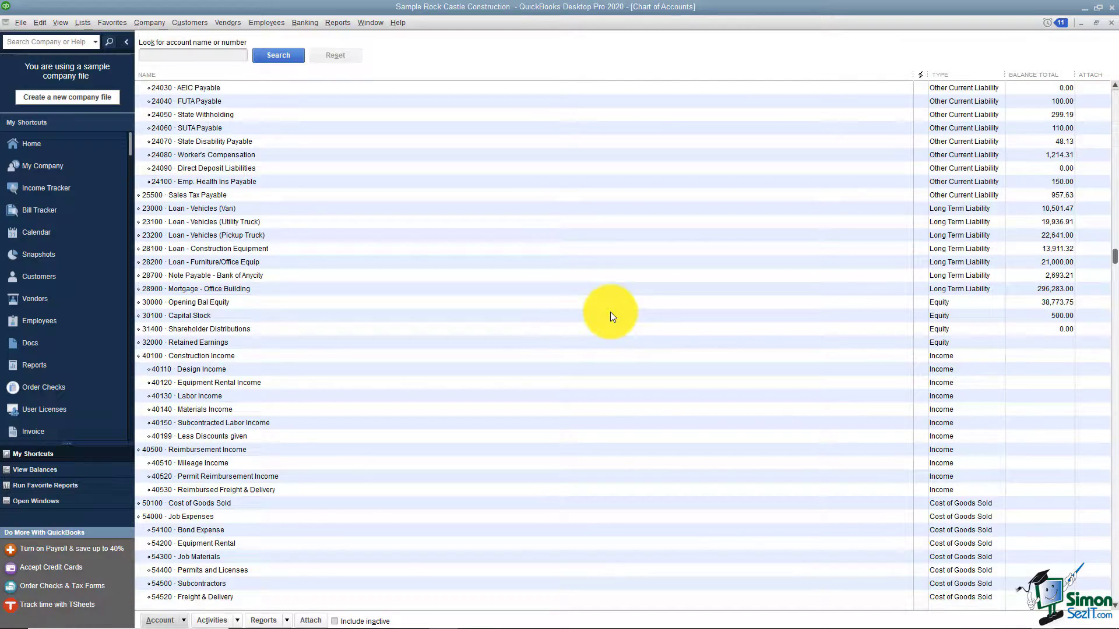
{"action": "scroll", "coordinate": [610, 317], "scroll_direction": "down", "scroll_amount": 4}
{"action": "scroll", "coordinate": [610, 315], "scroll_direction": "up", "scroll_amount": 12}
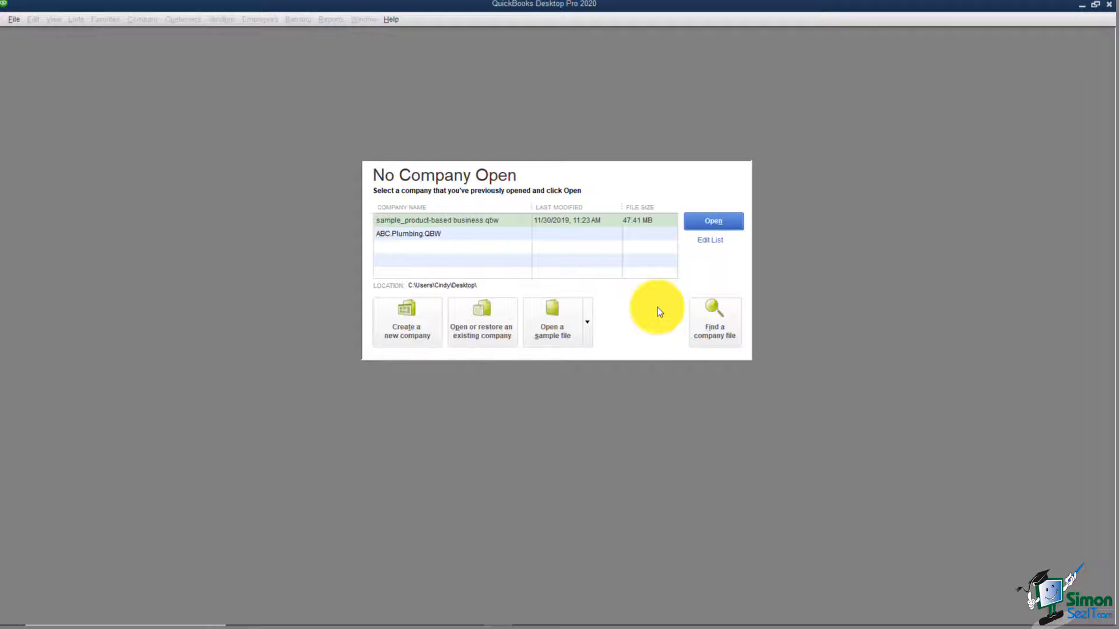
Search the local drives for the ABC Plumbing company file and open it.
{"action": "left_click", "coordinate": [728, 337]}
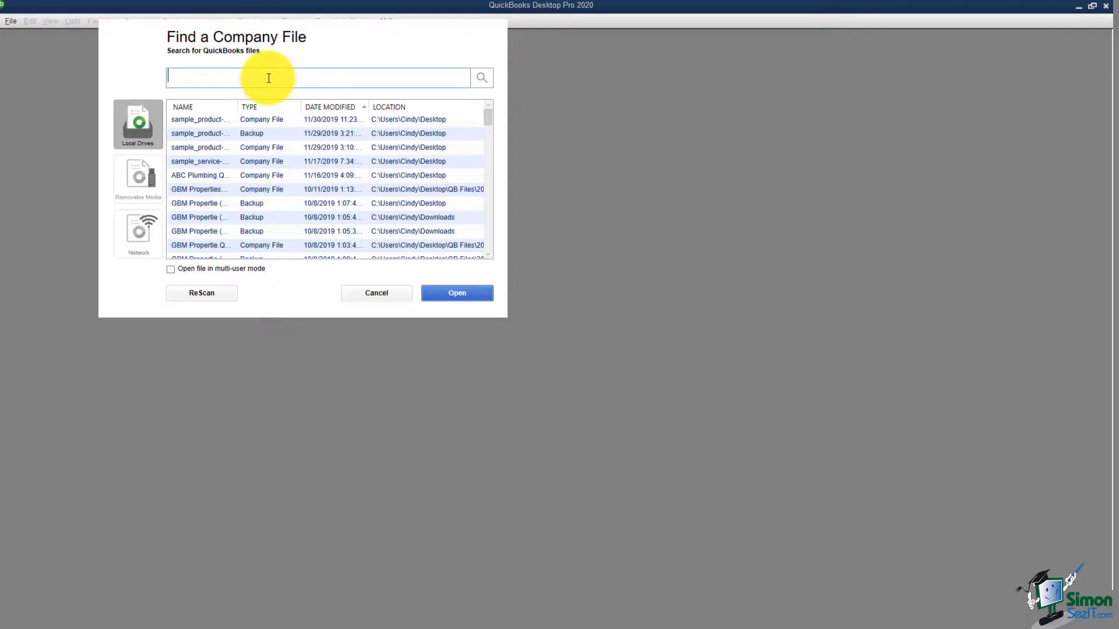
{"action": "type", "text": "ABC Plumbing"}
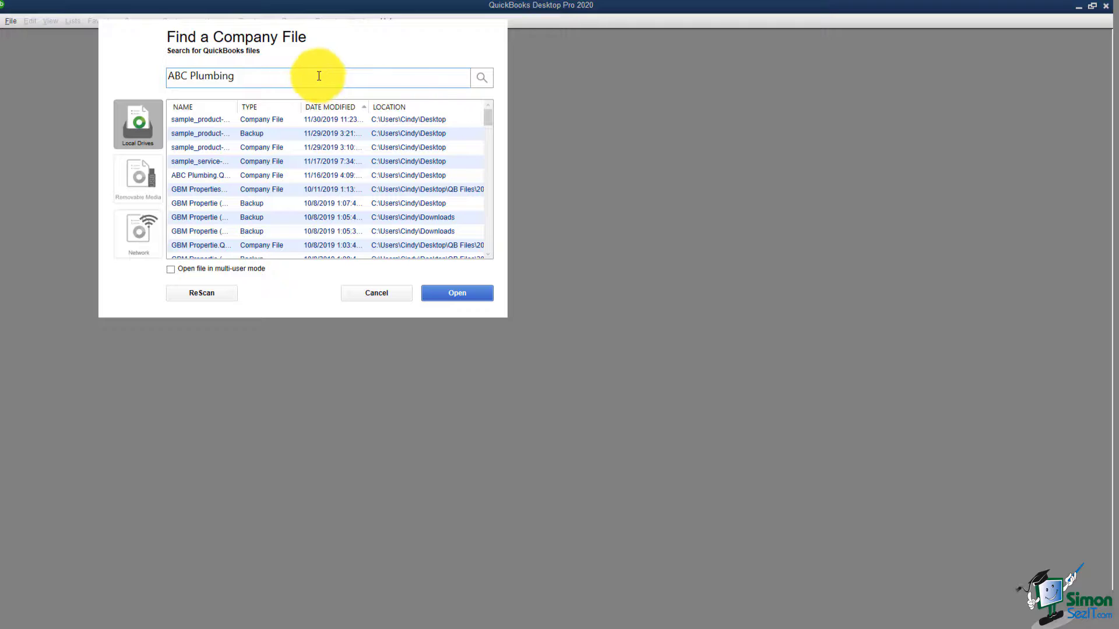
{"action": "left_click", "coordinate": [484, 77]}
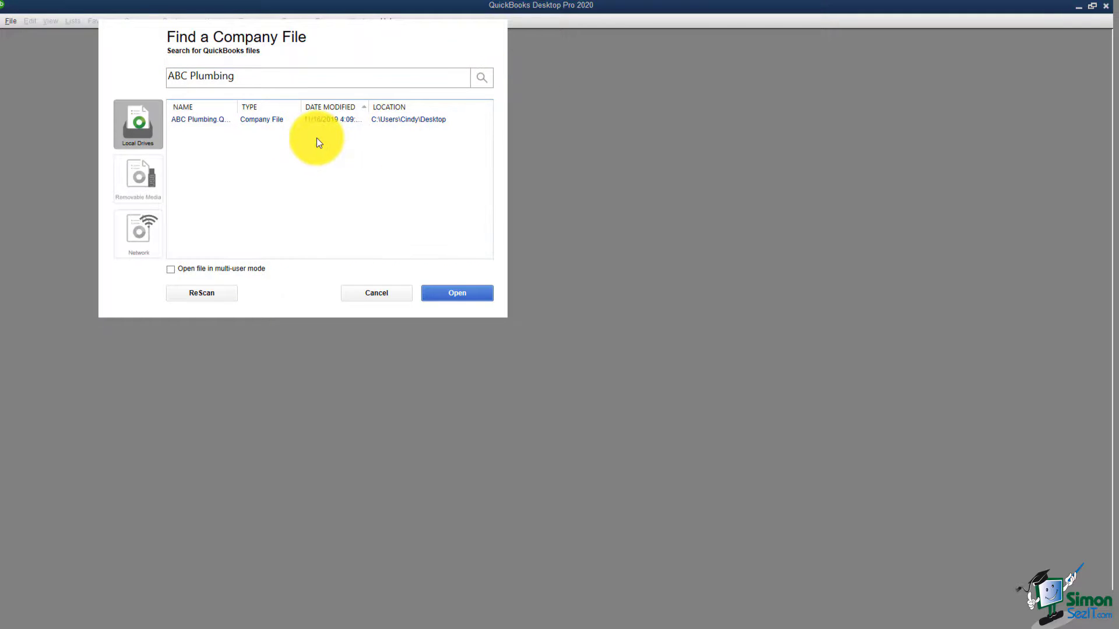
{"action": "left_click", "coordinate": [226, 122]}
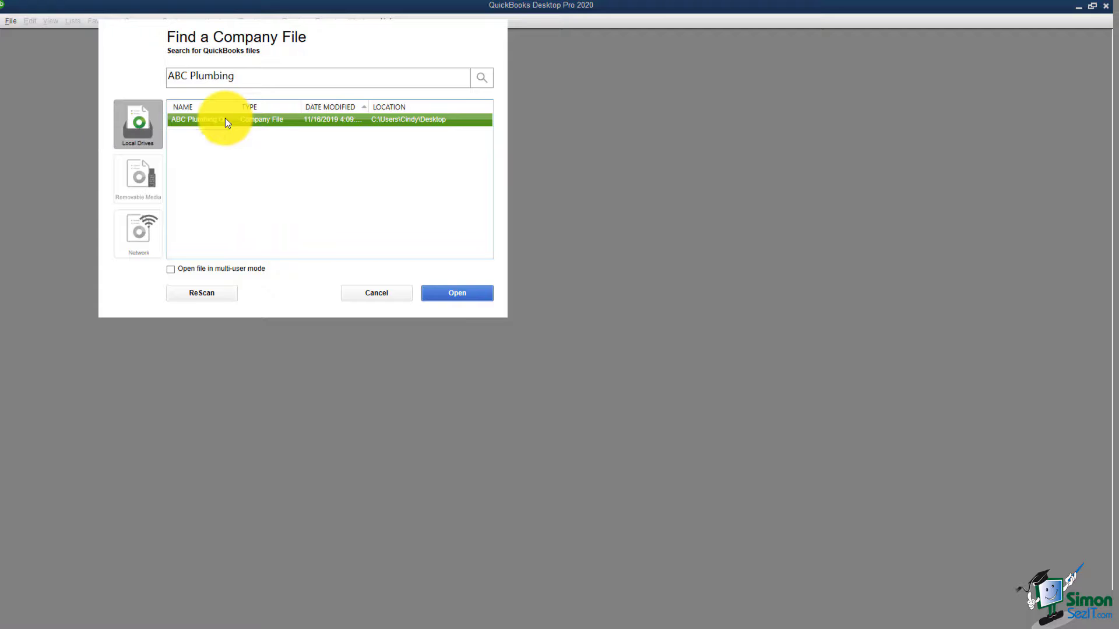
{"action": "left_click", "coordinate": [455, 294]}
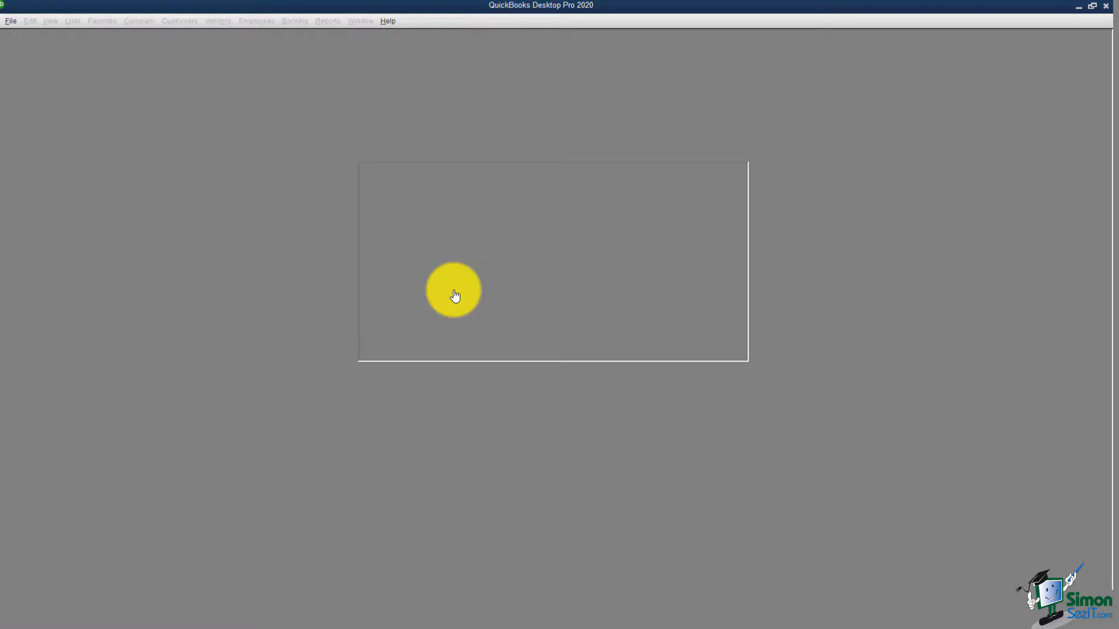